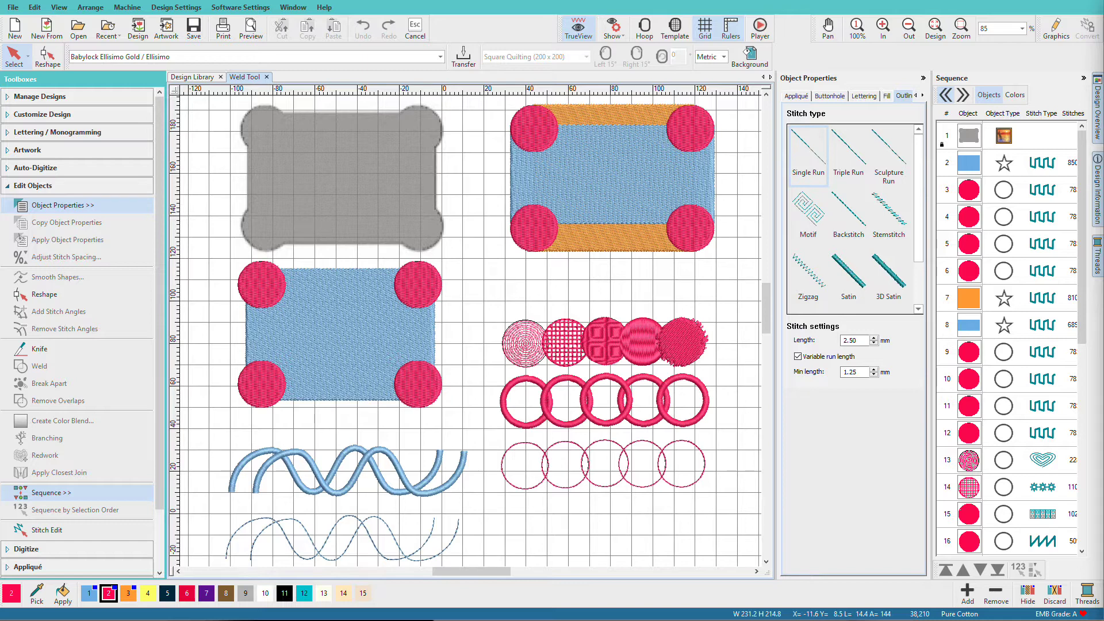
# - Collapse the Edit Objects toolbox to free up the workspace
pyautogui.click(455, 246)
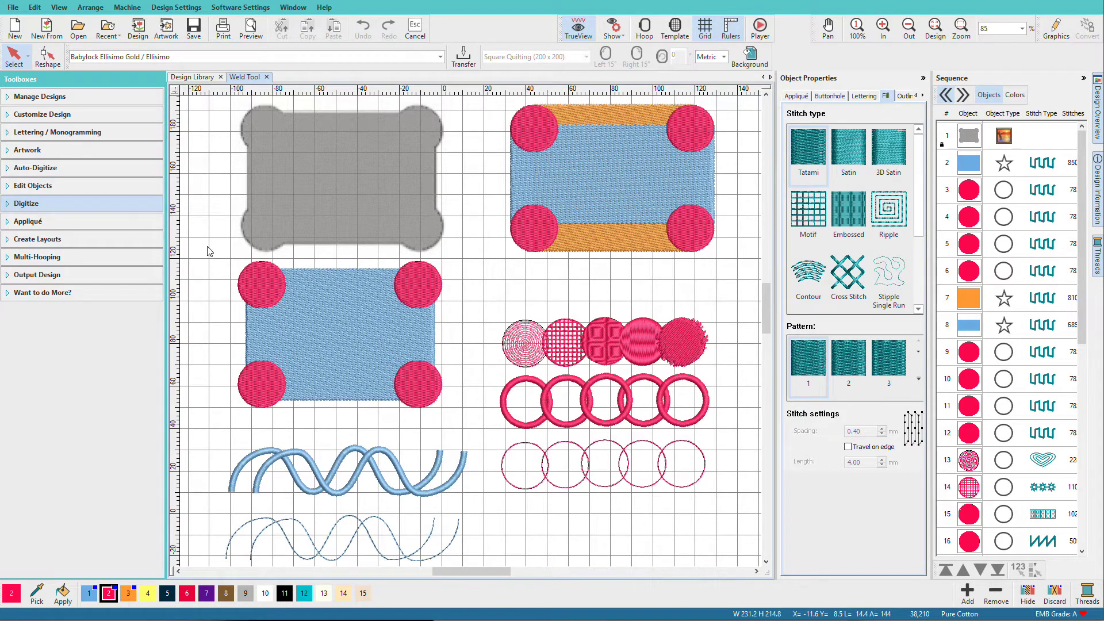
# - Select the lower-left blue rectangle with its four pink circles and weld them into one shape
pyautogui.moveTo(463, 419); pyautogui.dragTo(209, 244)
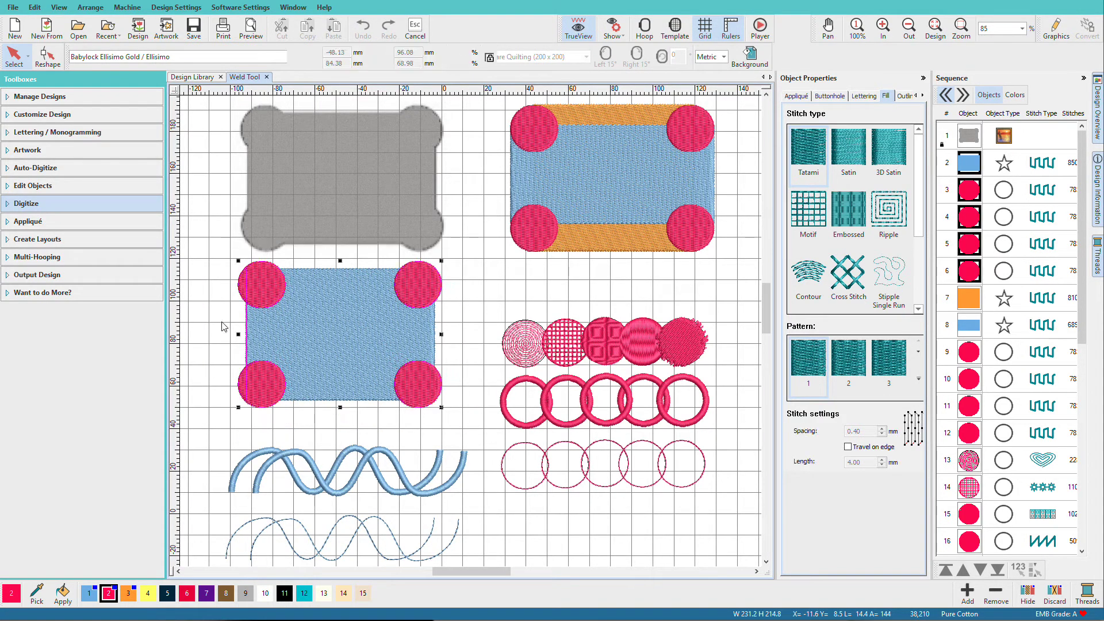
pyautogui.click(8, 206)
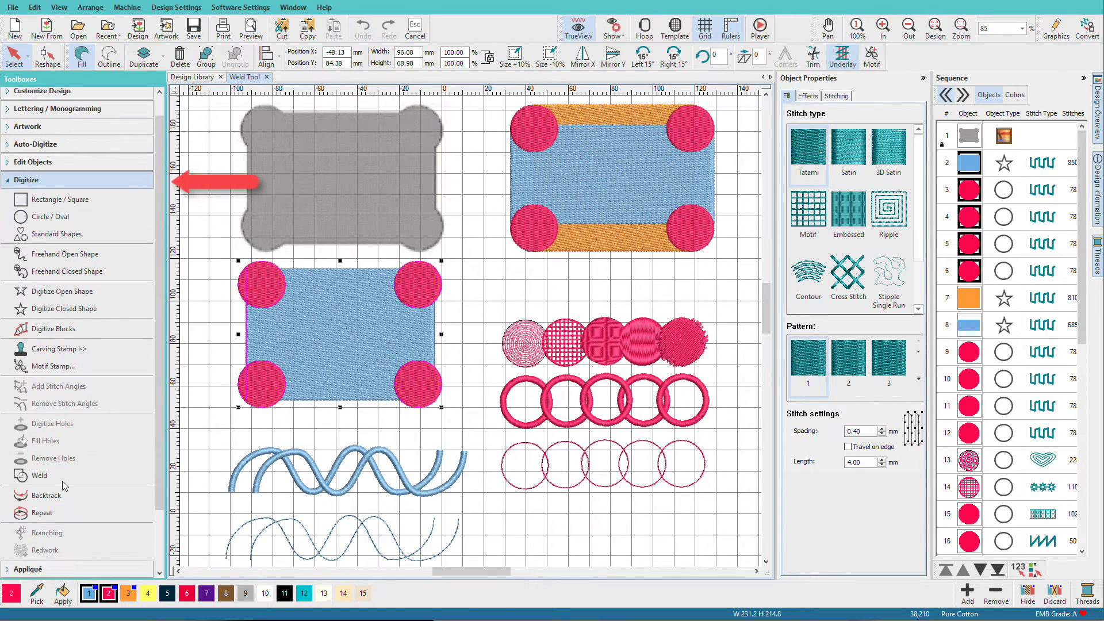
pyautogui.click(63, 480)
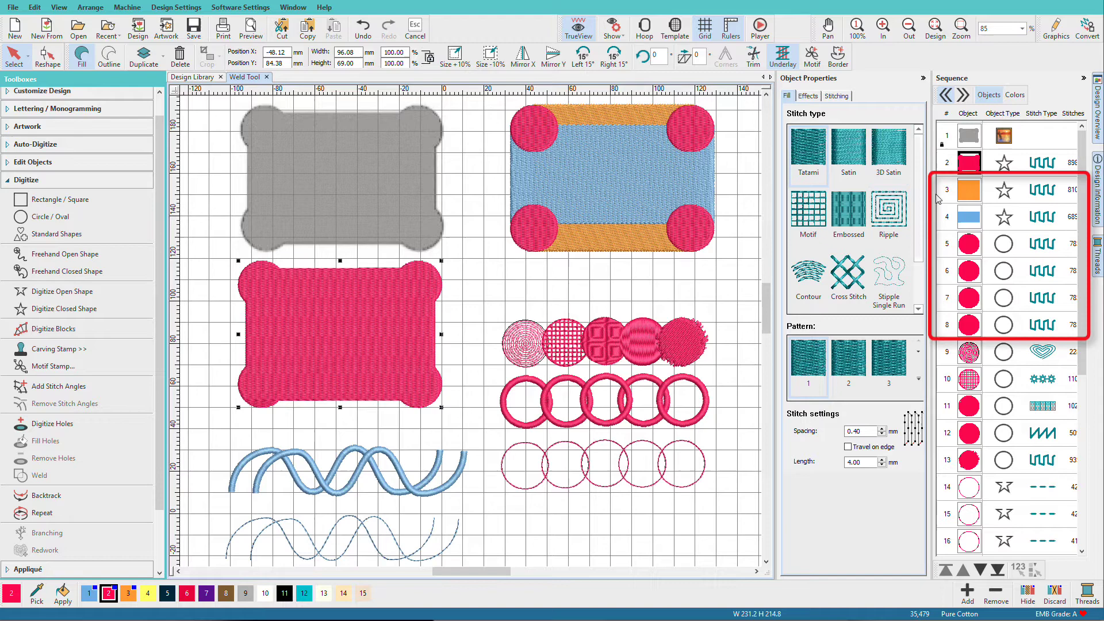
# - Weld the upper-right rectangle, its orange bars and four corner circles into one rounded rectangle
pyautogui.click(968, 191)
pyautogui.click(968, 218)
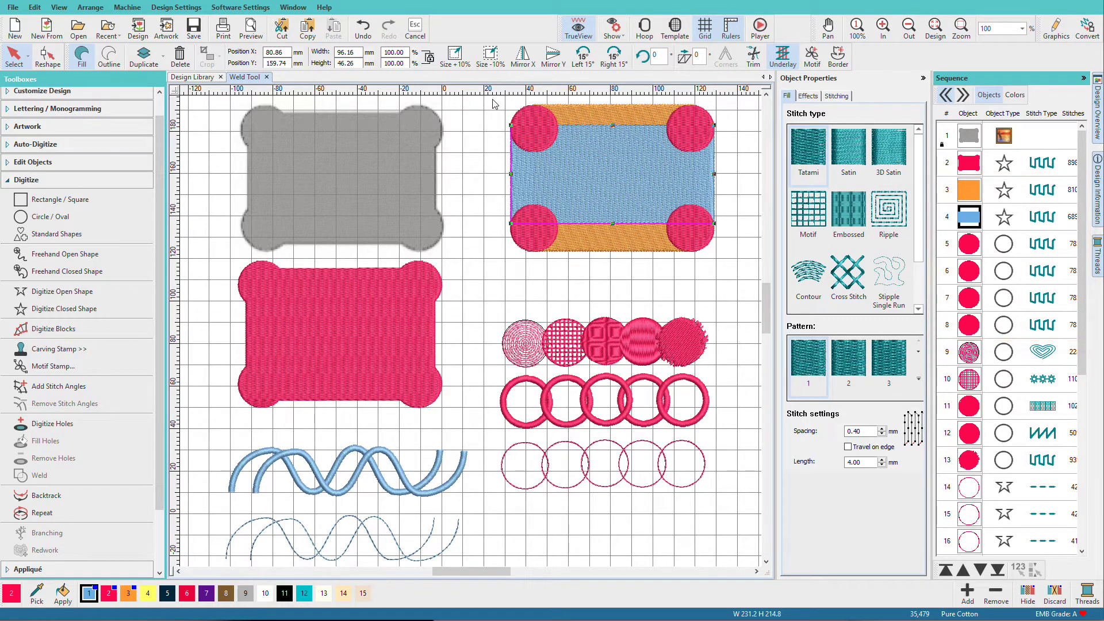
pyautogui.moveTo(492, 99); pyautogui.dragTo(735, 271)
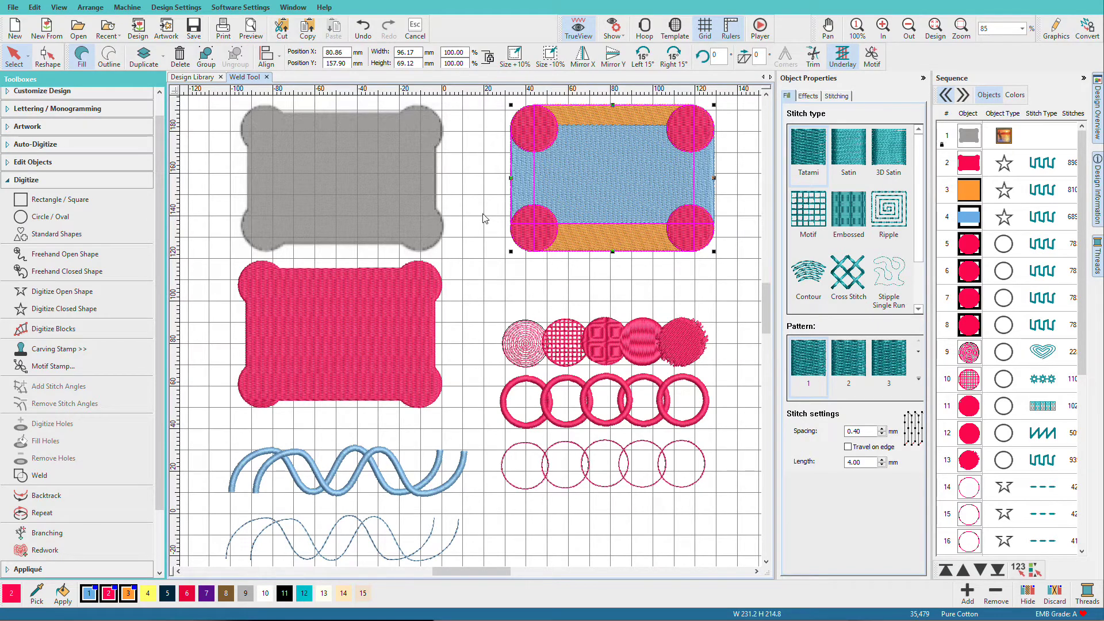
pyautogui.click(38, 477)
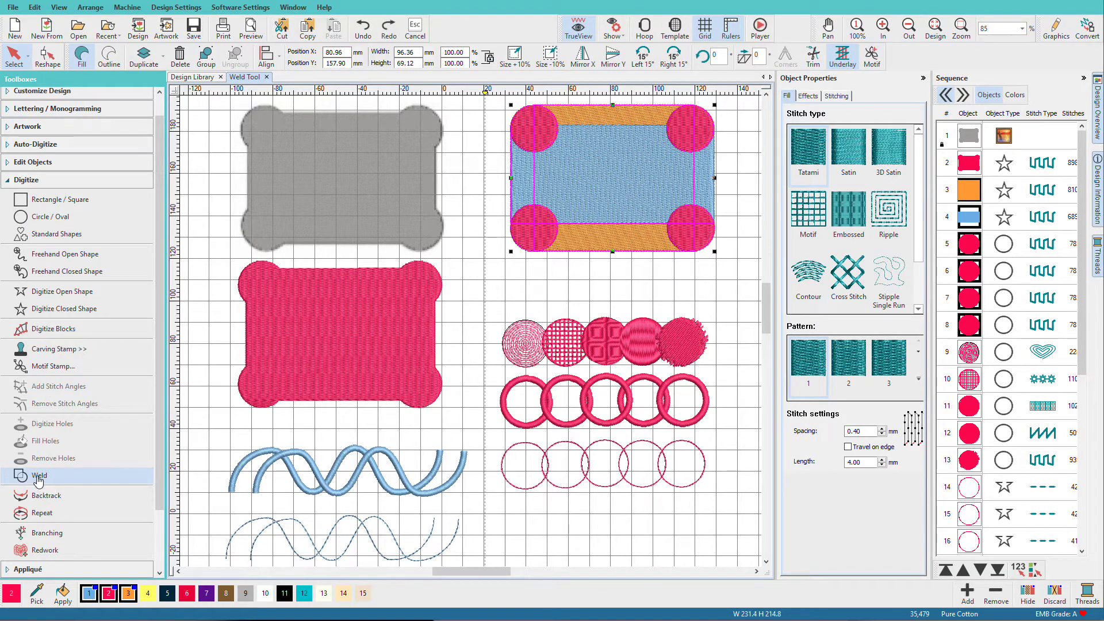
pyautogui.click(38, 479)
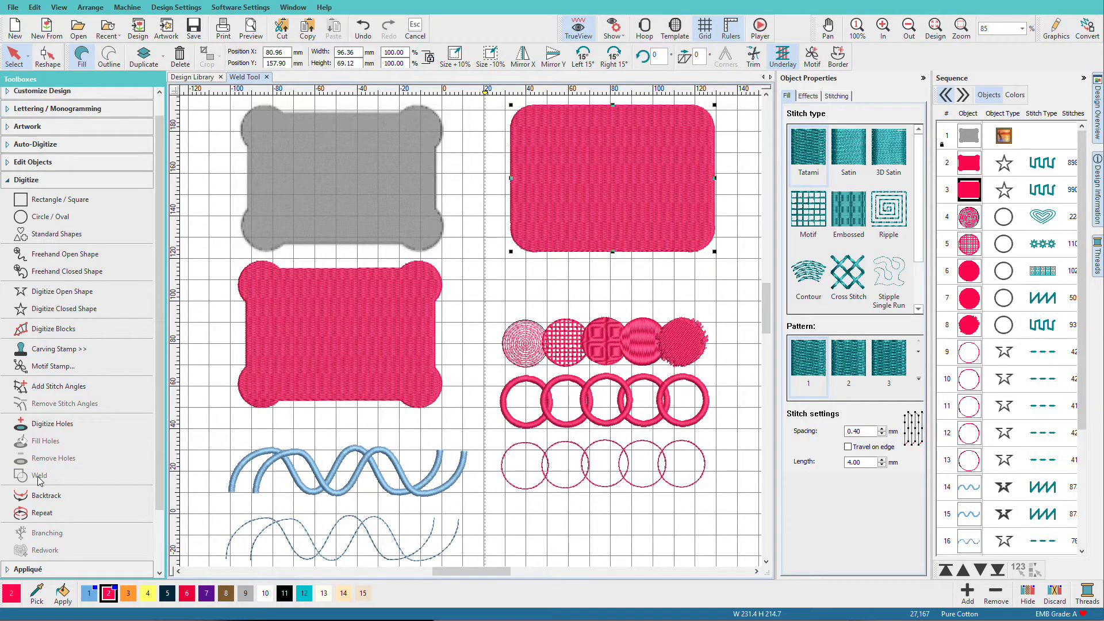
pyautogui.click(750, 324)
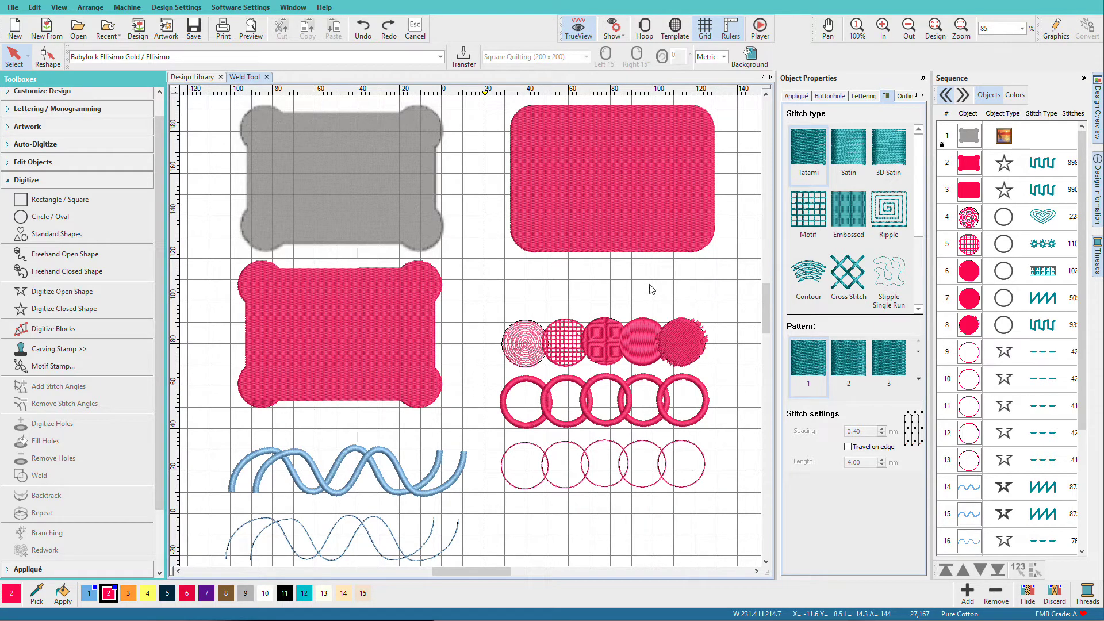
# - Place two copies of the fifth pink circle above the patterned circle row
pyautogui.click(679, 331)
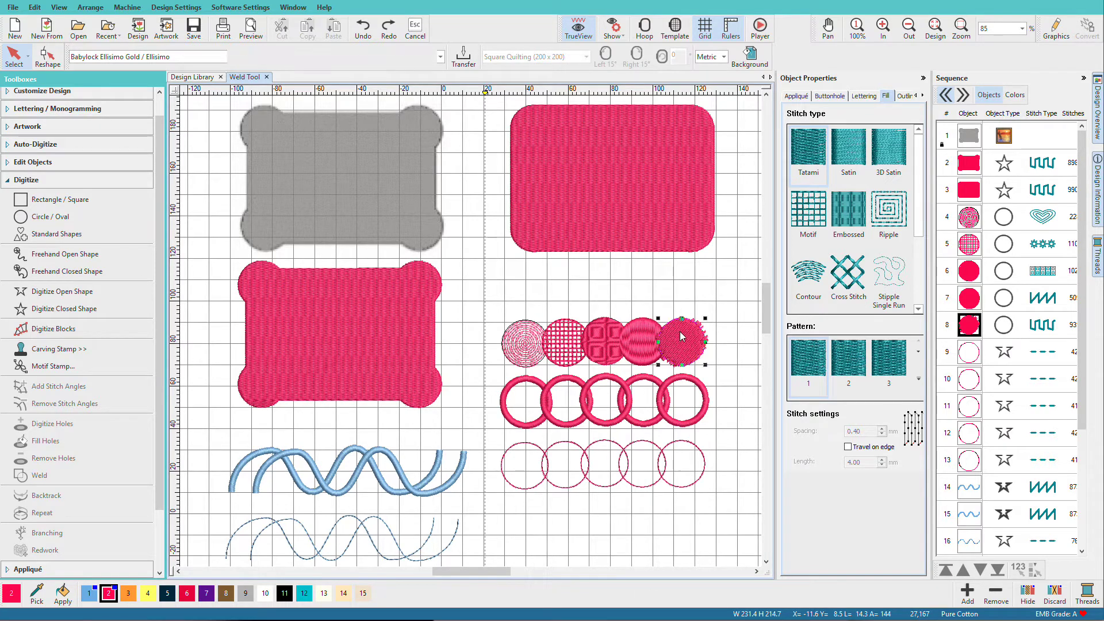
pyautogui.moveTo(679, 331); pyautogui.dragTo(620, 282)
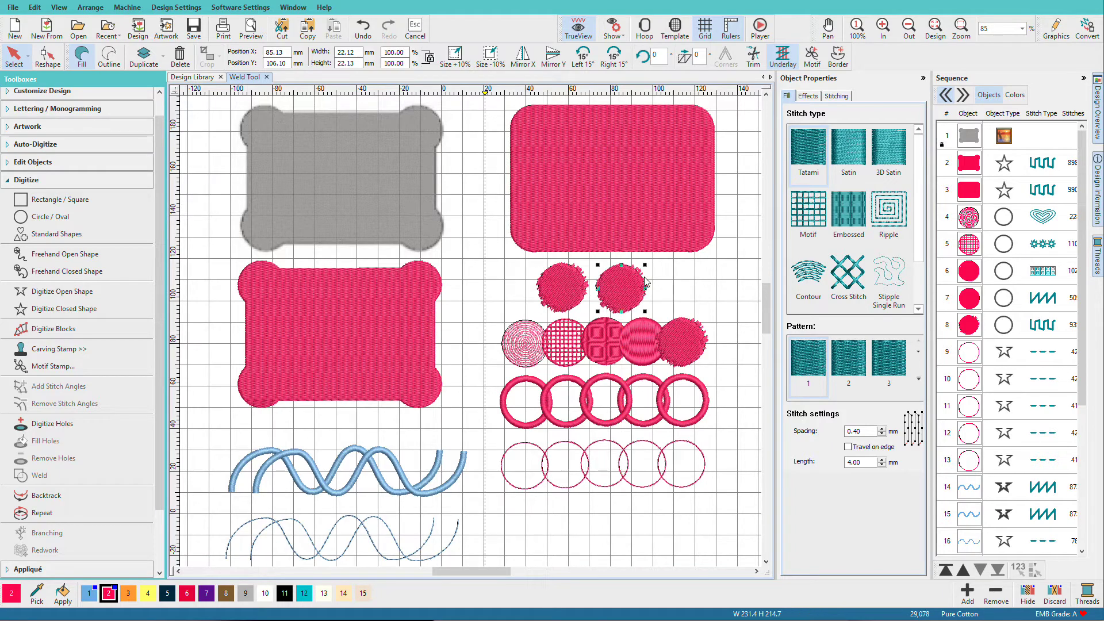
pyautogui.click(527, 280)
# - Weld the two non-touching circle copies, confirm they stay separate, undo the test move, then select the five-circle row
pyautogui.moveTo(527, 280); pyautogui.dragTo(662, 329)
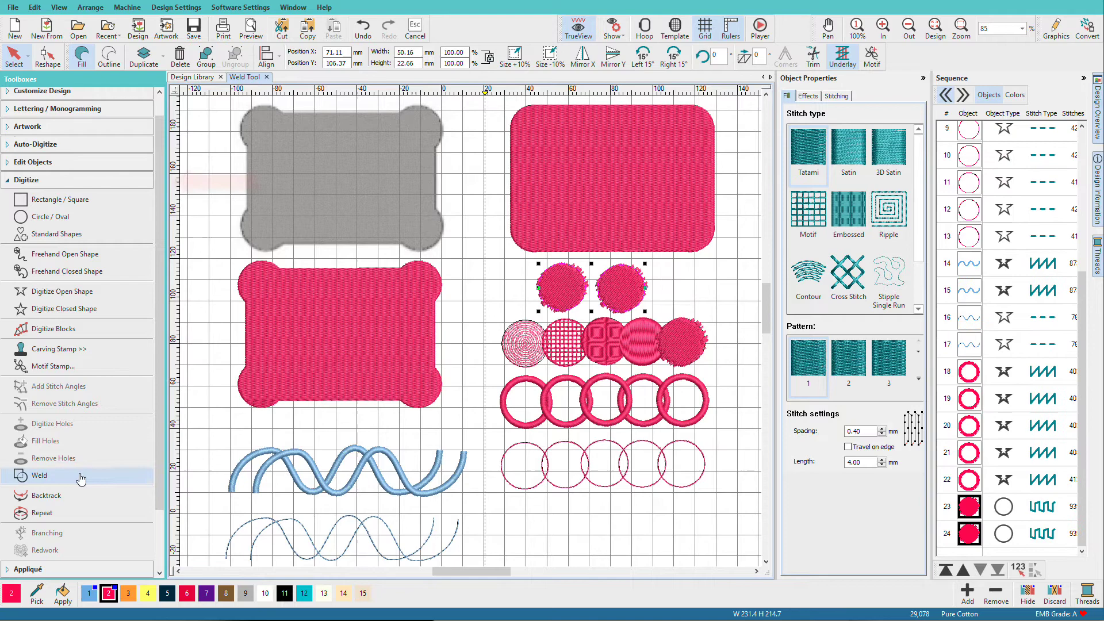
pyautogui.click(47, 477)
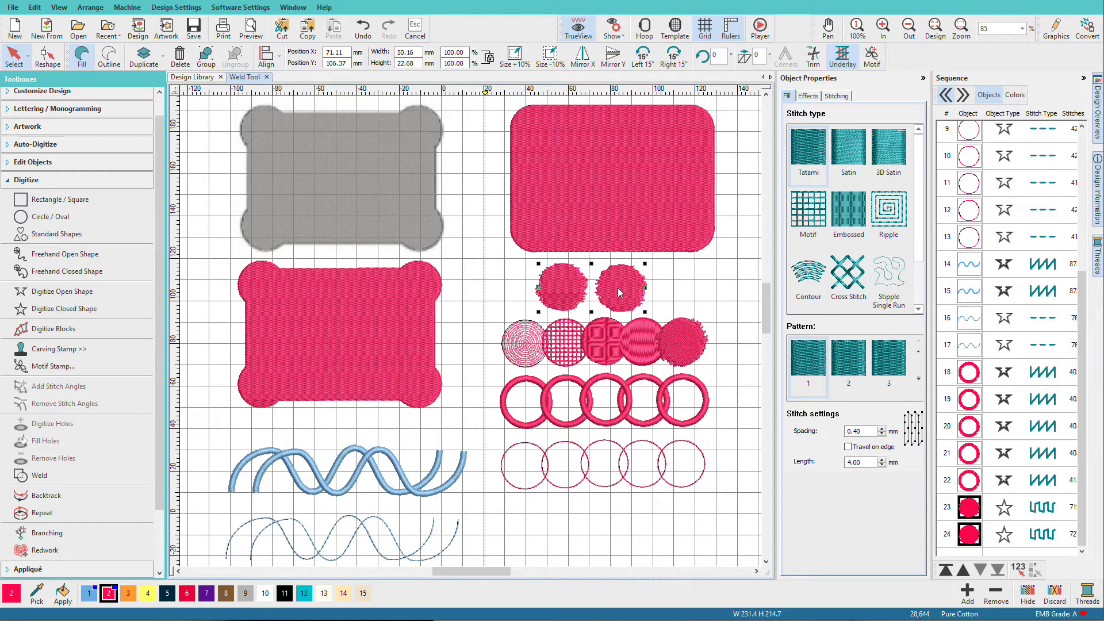
pyautogui.moveTo(609, 284); pyautogui.dragTo(663, 287)
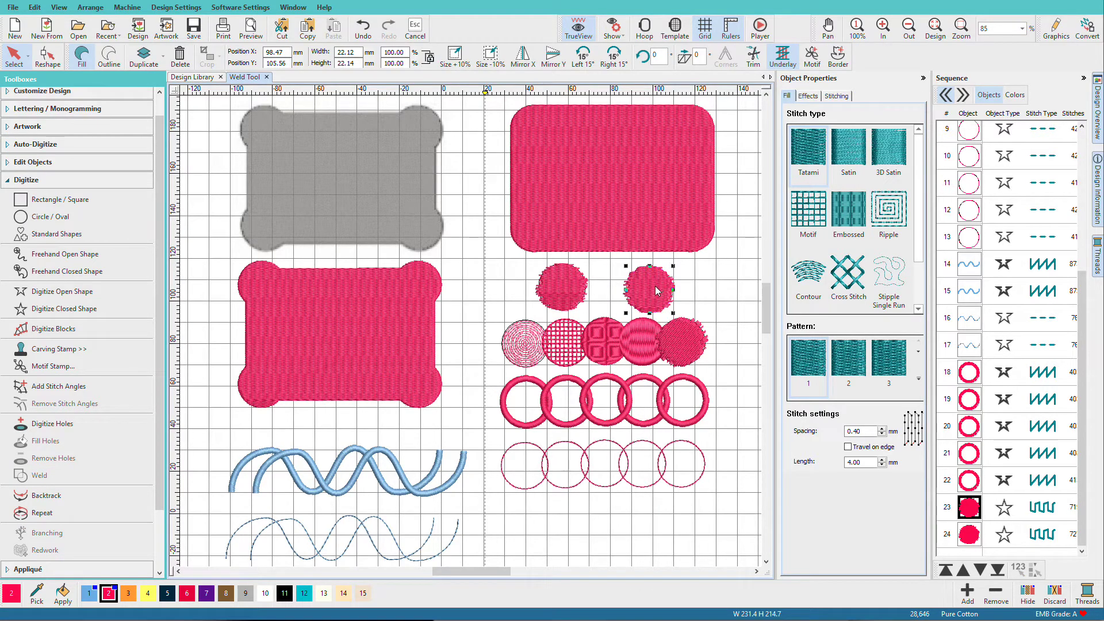
pyautogui.hotkey('ctrl', 'z')
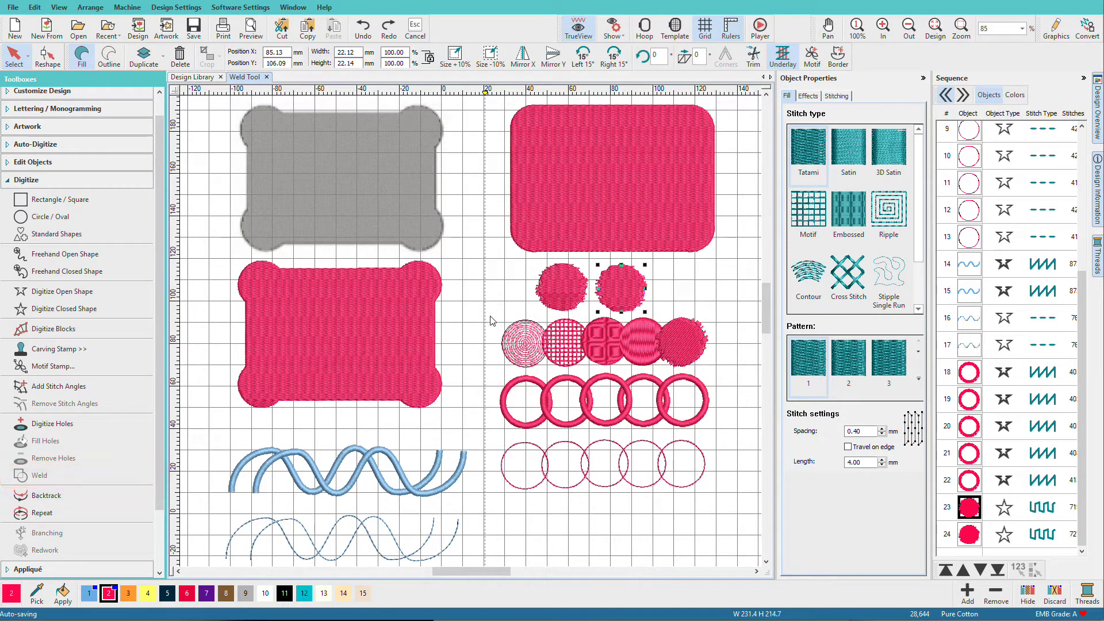
pyautogui.moveTo(489, 315); pyautogui.dragTo(726, 371)
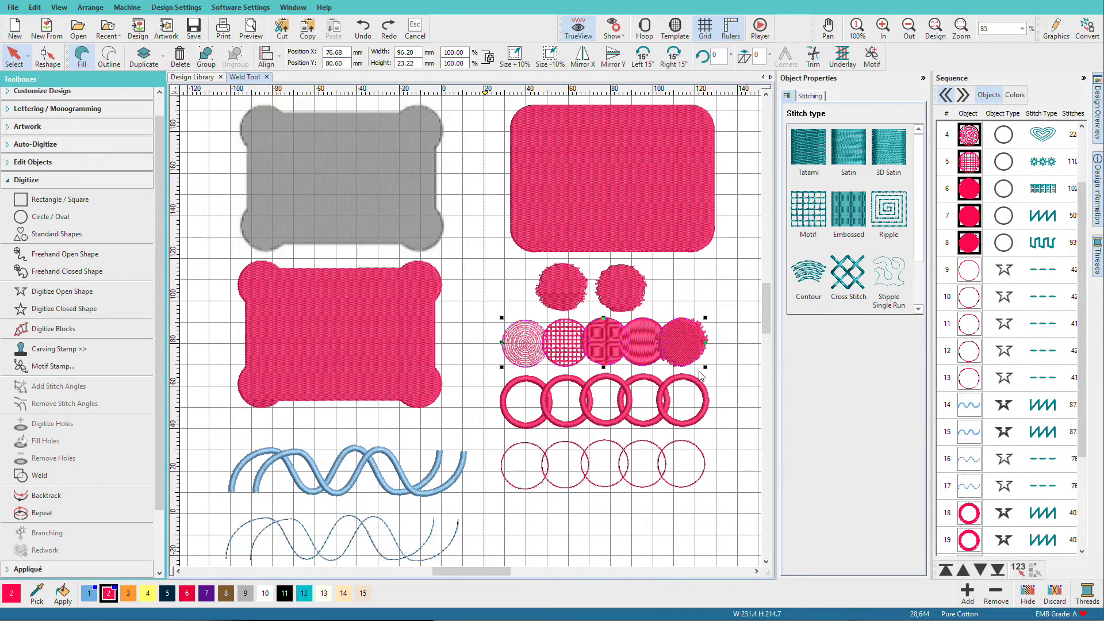
# - Weld the selected row of five overlapping patterned circles into one scalloped shape
pyautogui.click(19, 477)
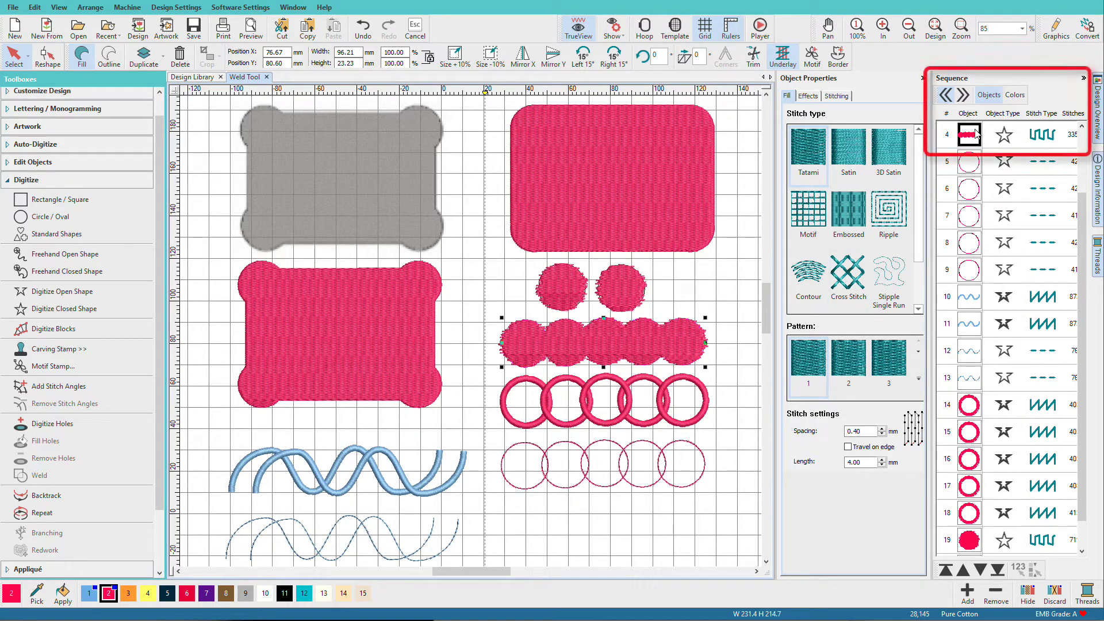
# - Weld the five interlocking satin rings into one chain, zoom in to inspect, then zoom out
pyautogui.click(489, 374)
pyautogui.moveTo(488, 366); pyautogui.dragTo(713, 437)
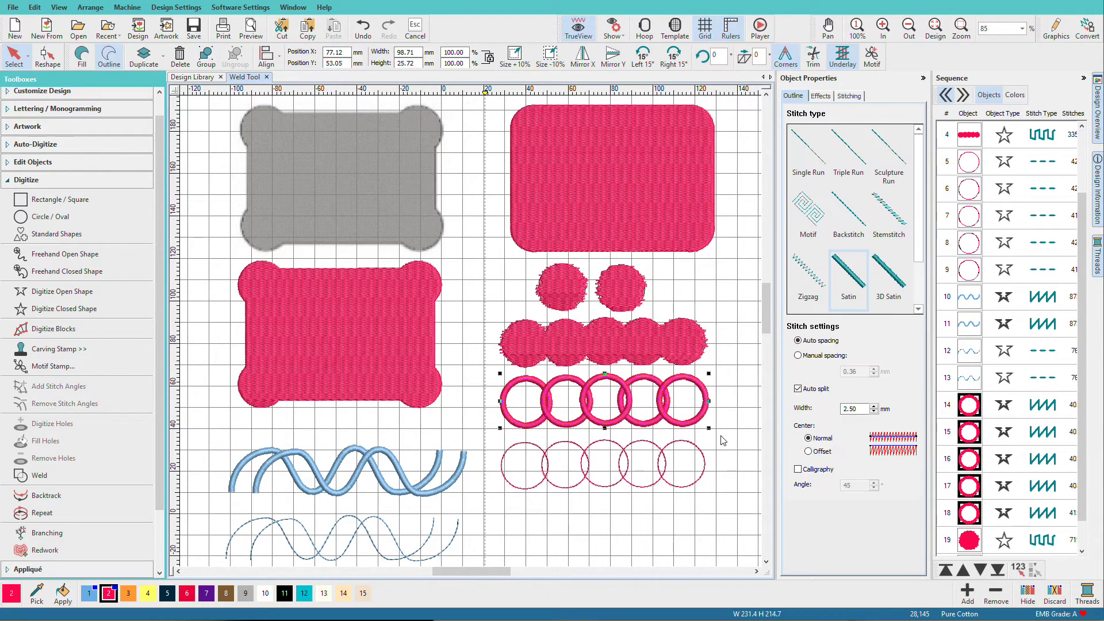
pyautogui.click(46, 477)
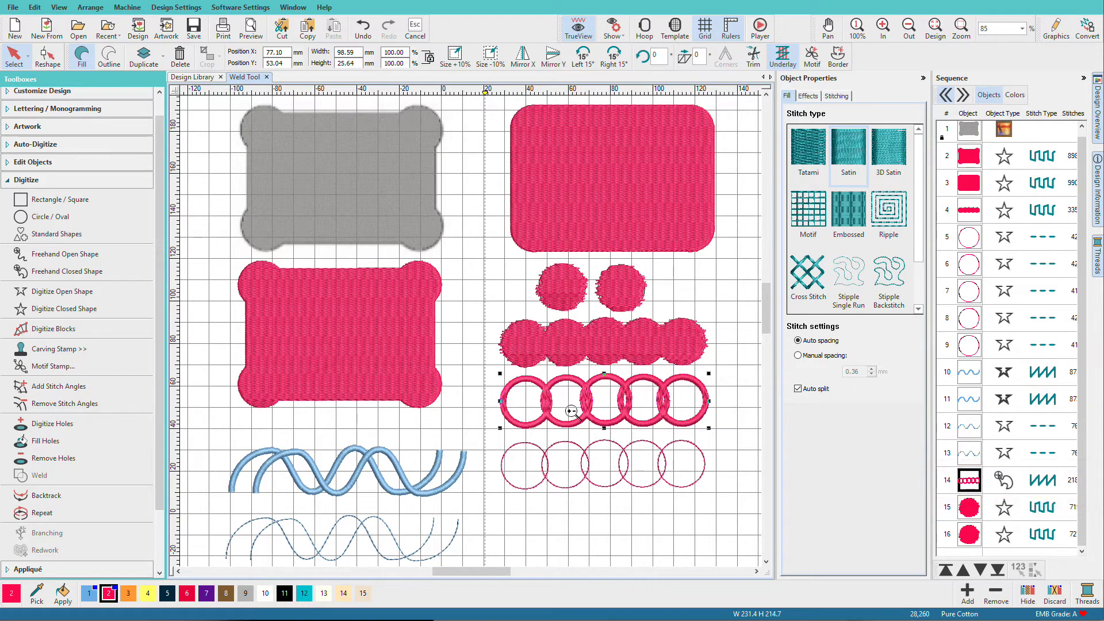
pyautogui.press('b')
pyautogui.moveTo(482, 361); pyautogui.dragTo(736, 446)
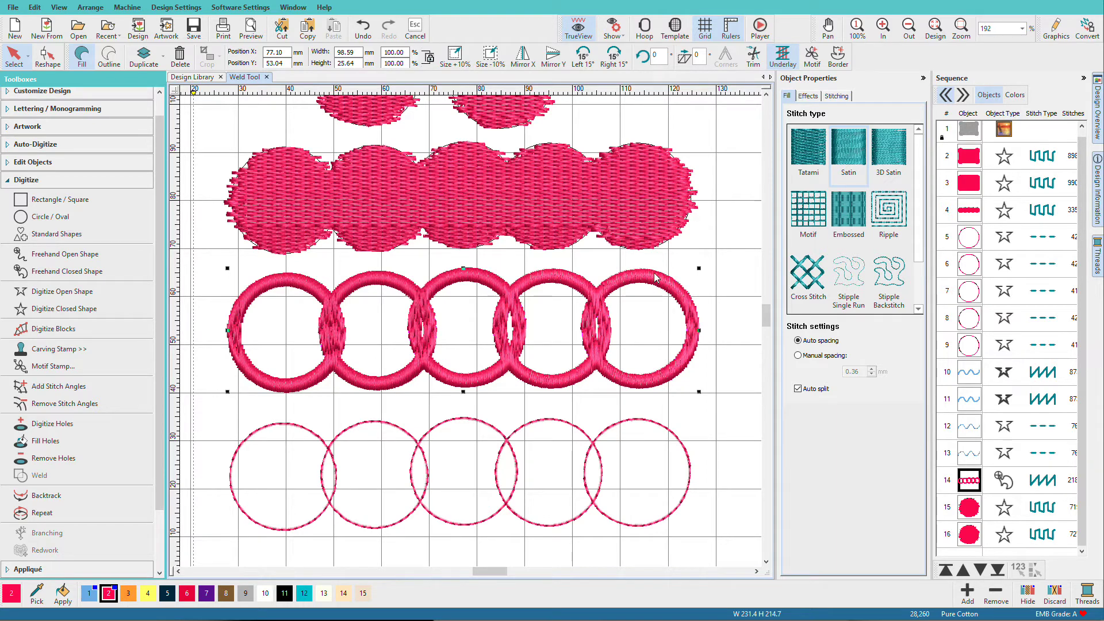
pyautogui.press('0')
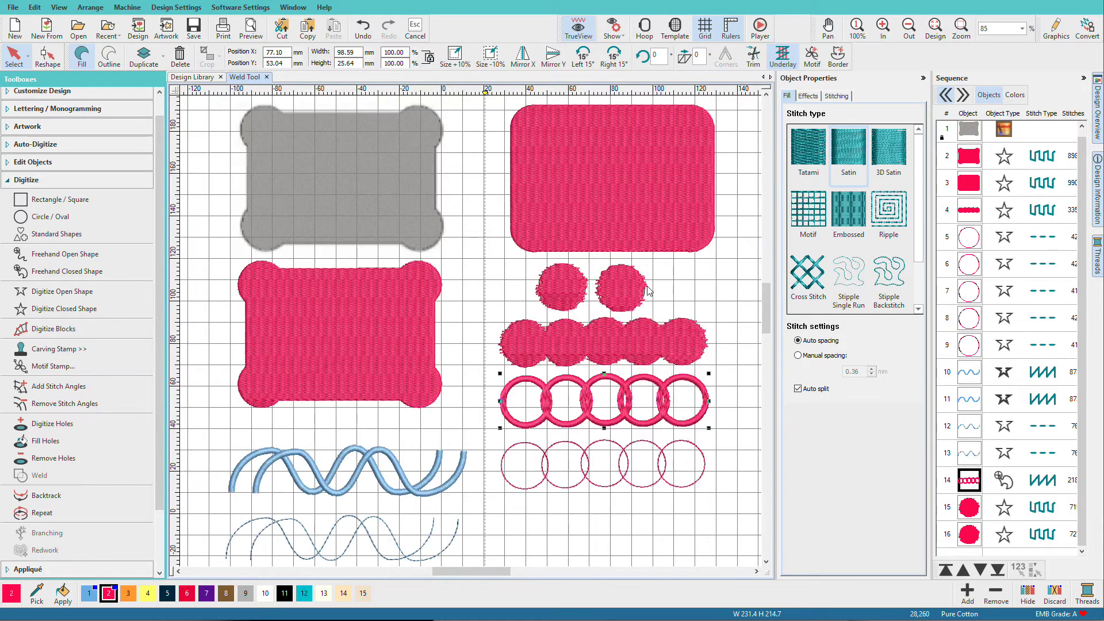
pyautogui.moveTo(711, 499); pyautogui.dragTo(491, 441)
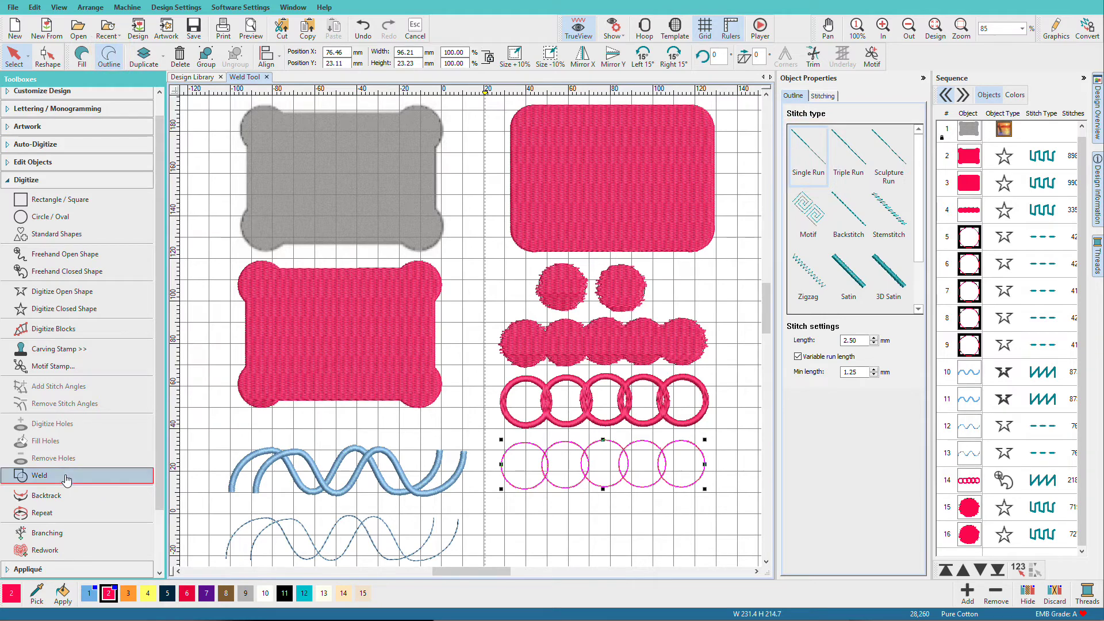
pyautogui.click(704, 491)
pyautogui.moveTo(702, 484); pyautogui.dragTo(728, 484)
pyautogui.hotkey('ctrl', 'z')
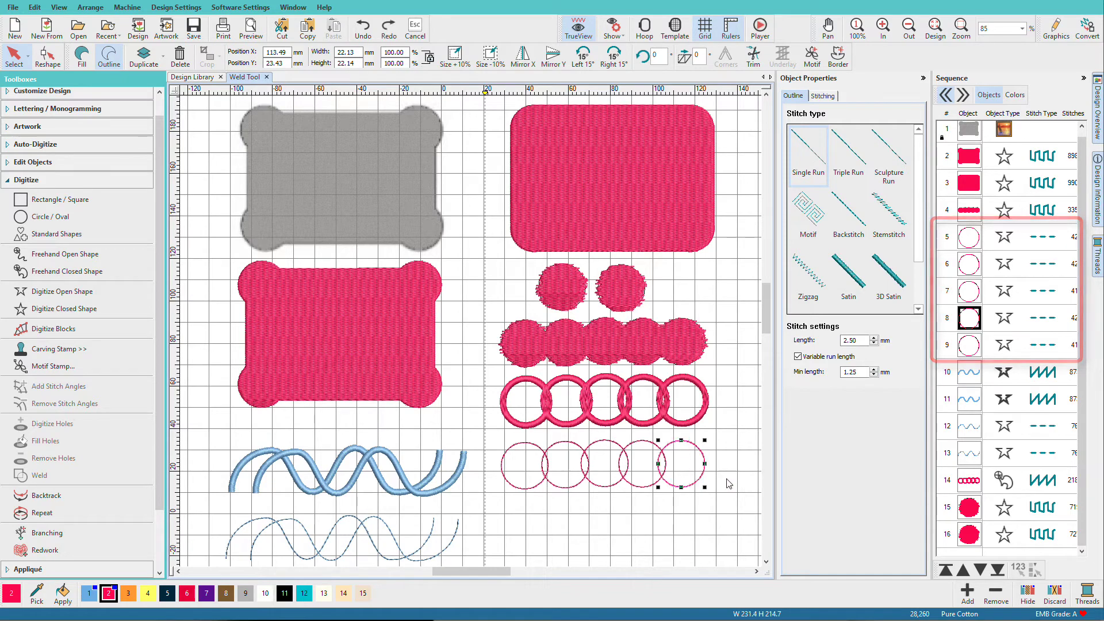
pyautogui.click(701, 505)
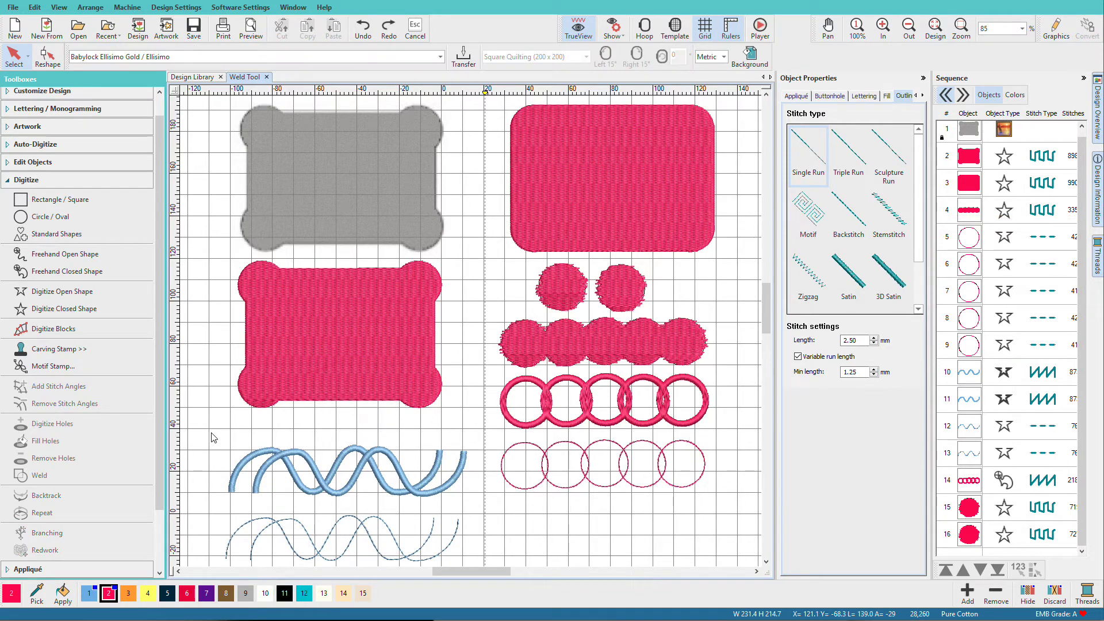
pyautogui.moveTo(212, 432); pyautogui.dragTo(473, 506)
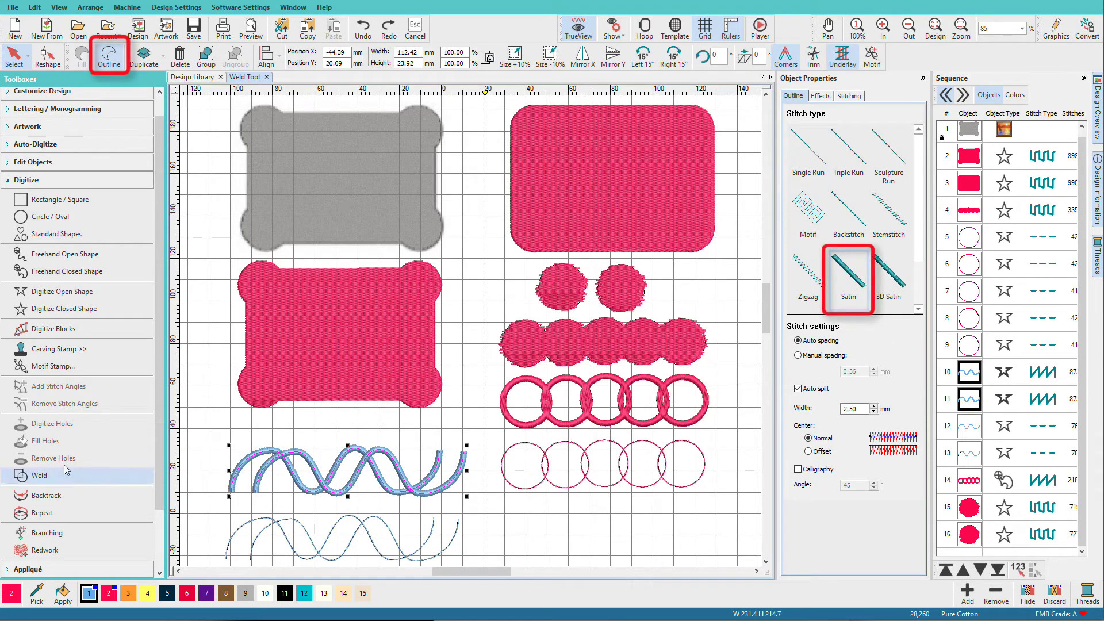
# - Weld the two selected blue satin waves and zoom in on them
pyautogui.click(40, 475)
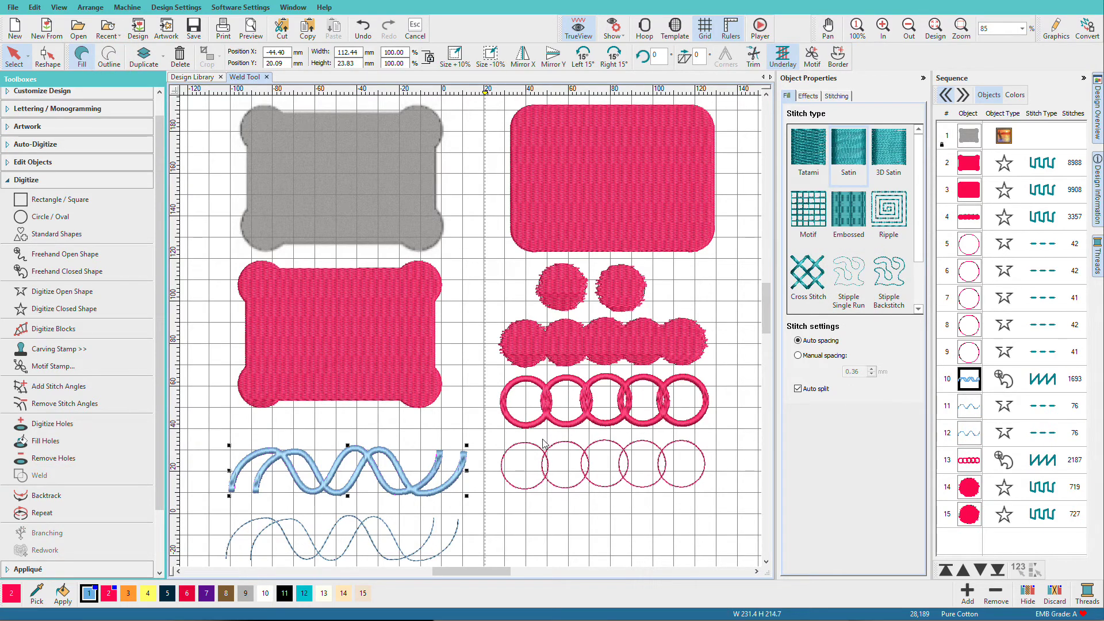
pyautogui.press('b')
pyautogui.moveTo(209, 431); pyautogui.dragTo(484, 517)
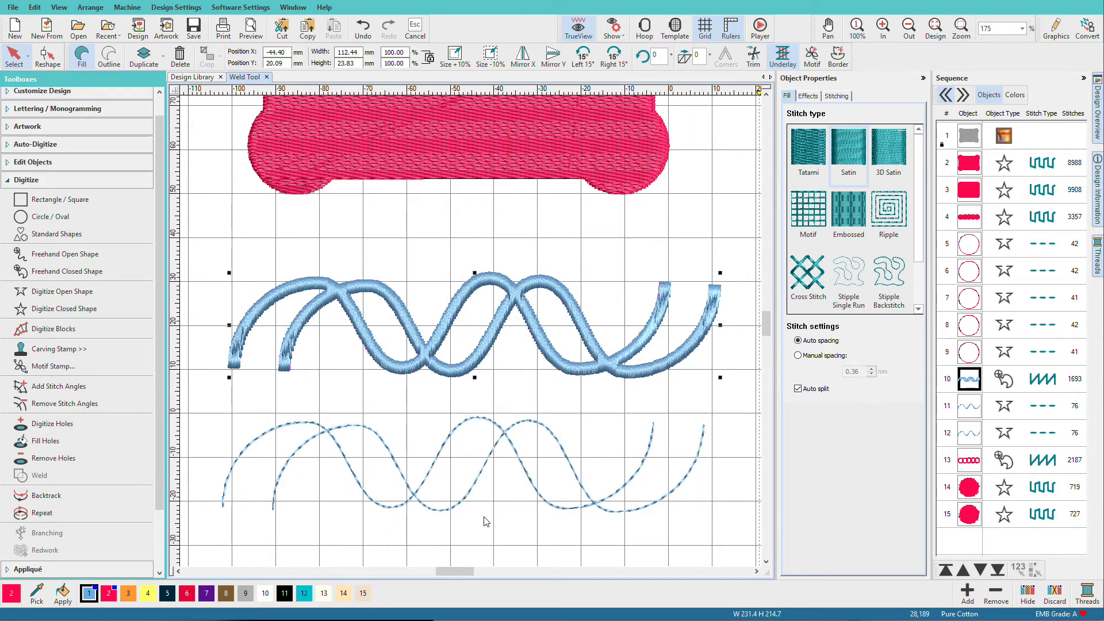
# - Select and weld the two dashed run-stitch waves, then zoom out to the whole design
pyautogui.click(219, 407)
pyautogui.moveTo(208, 393); pyautogui.dragTo(729, 547)
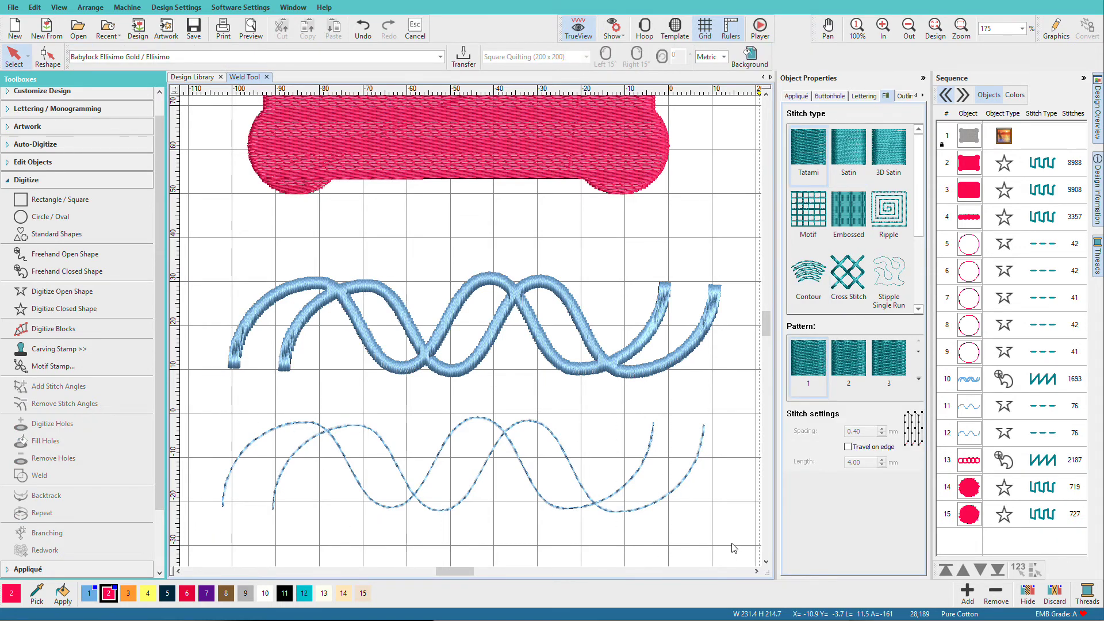
pyautogui.click(43, 474)
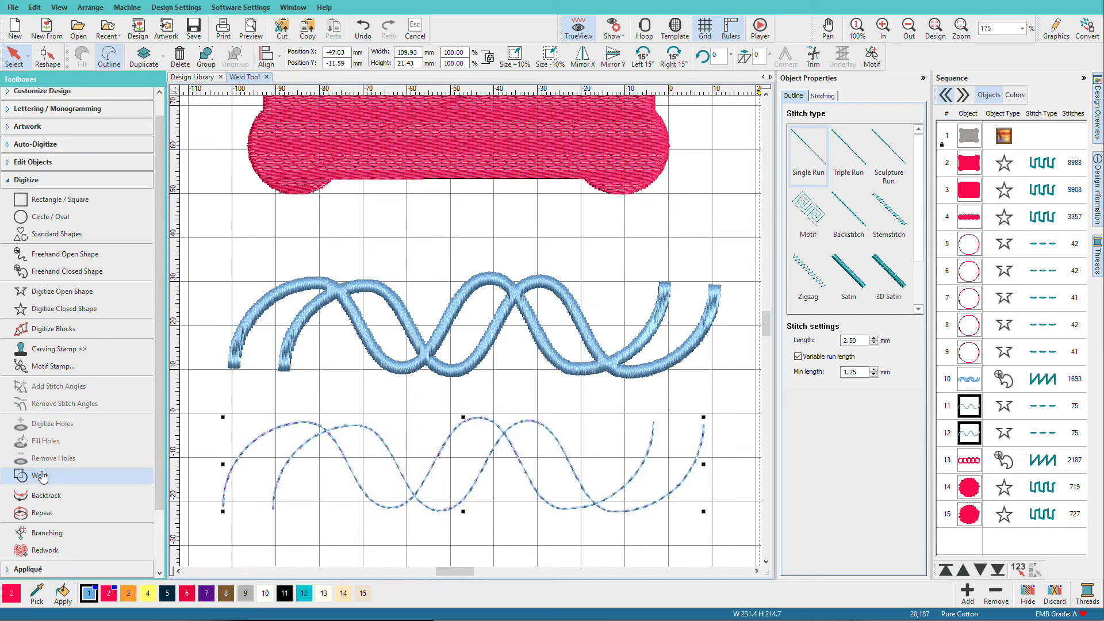
pyautogui.press('0')
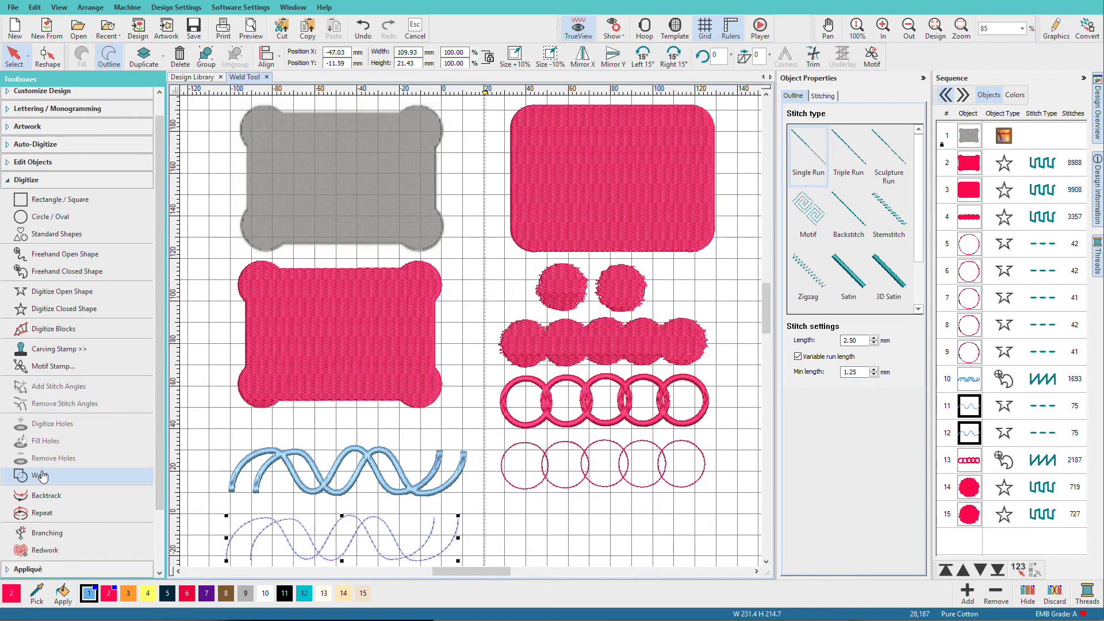